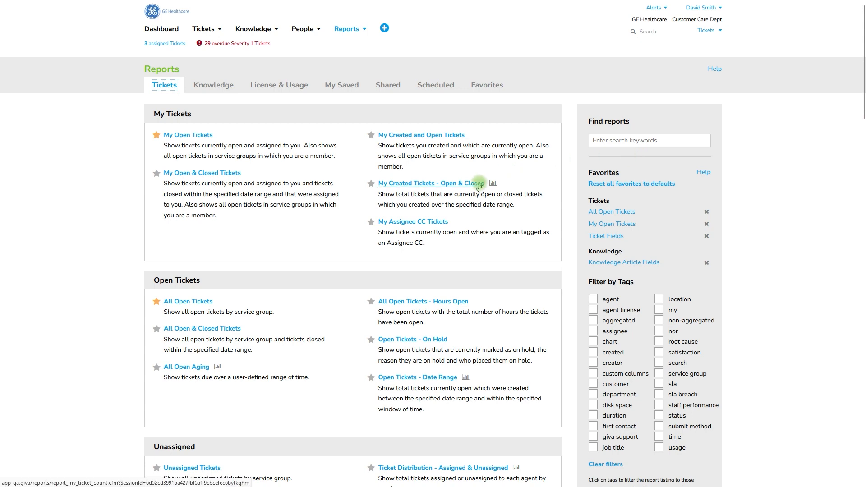
# Step: Open the Ticket Fields report and activate its Customer Locations filter with Alameda and Aliso Viejo selected
pyautogui.click(591, 238)
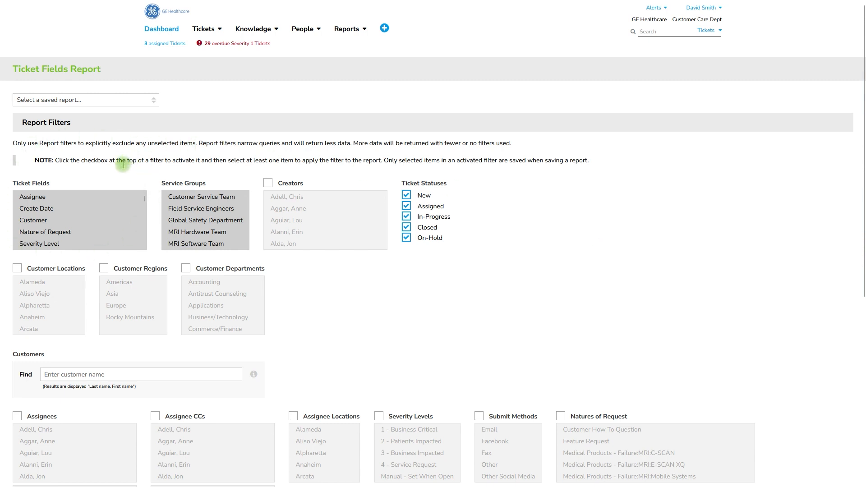
pyautogui.click(18, 270)
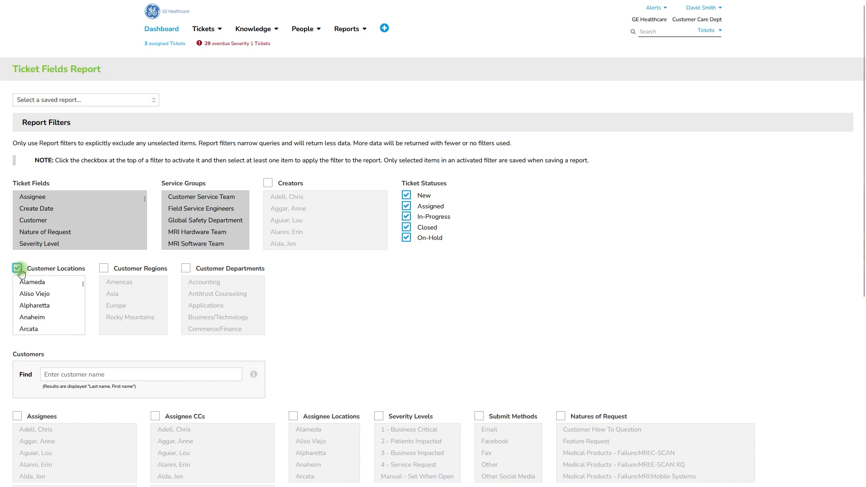
pyautogui.click(63, 283)
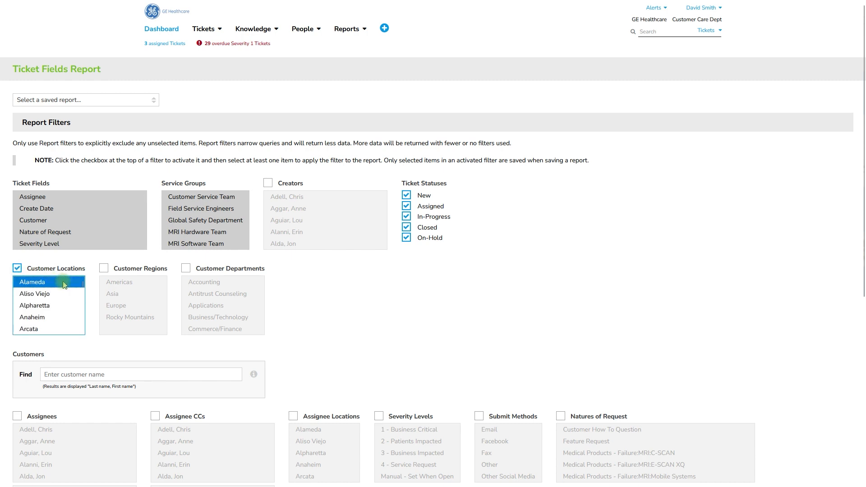
pyautogui.click(65, 295)
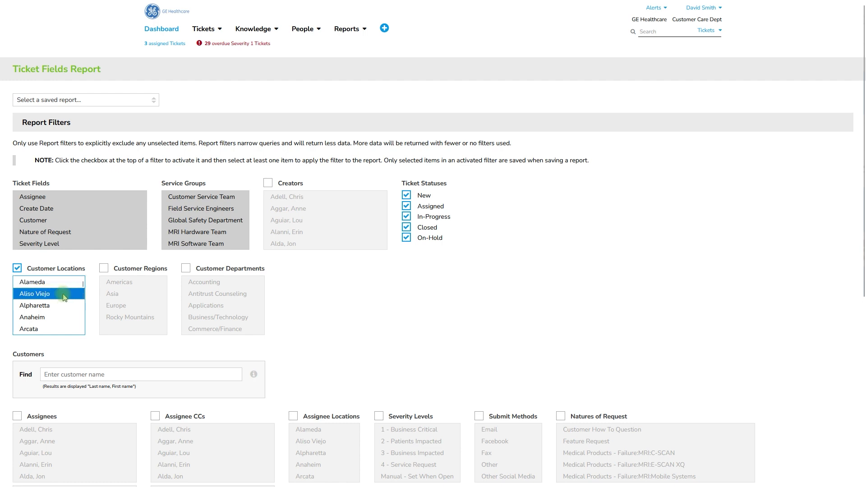
pyautogui.keyDown('ctrl'); pyautogui.click(66, 283); pyautogui.keyUp('ctrl')
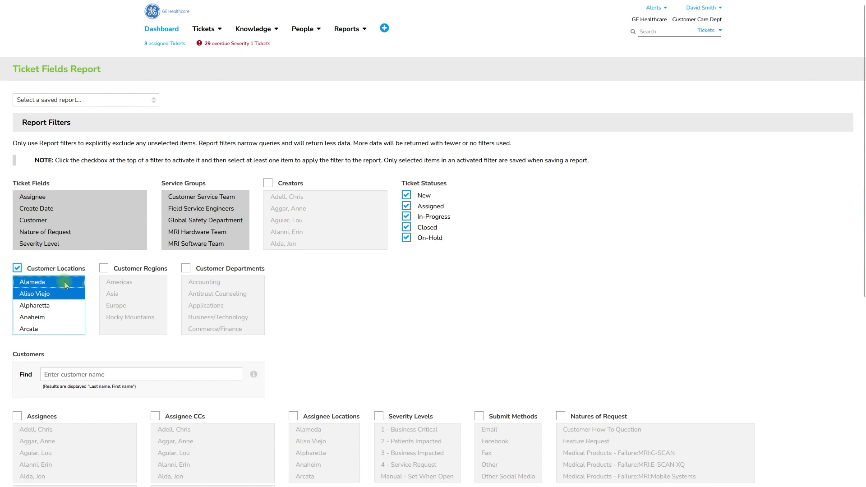
# Step: Deselect Alameda and Aliso Viejo in the Customer Locations filter and refresh the report
pyautogui.click(65, 295)
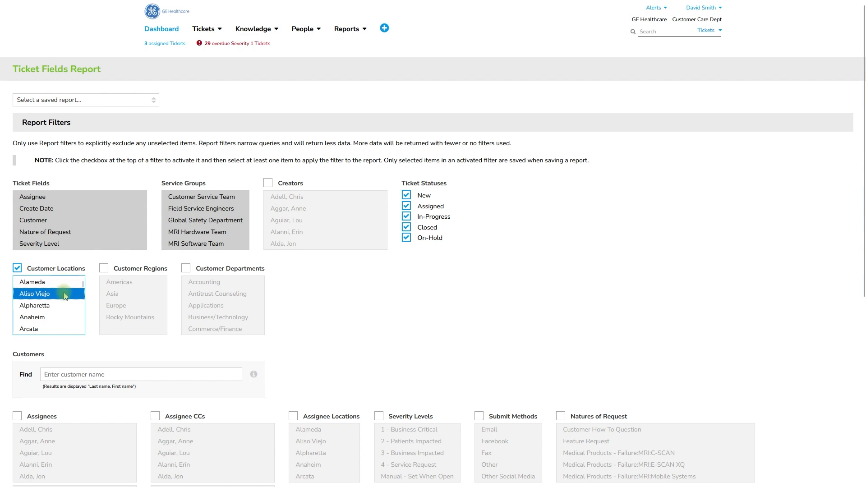
pyautogui.keyDown('ctrl'); pyautogui.click(66, 293); pyautogui.keyUp('ctrl')
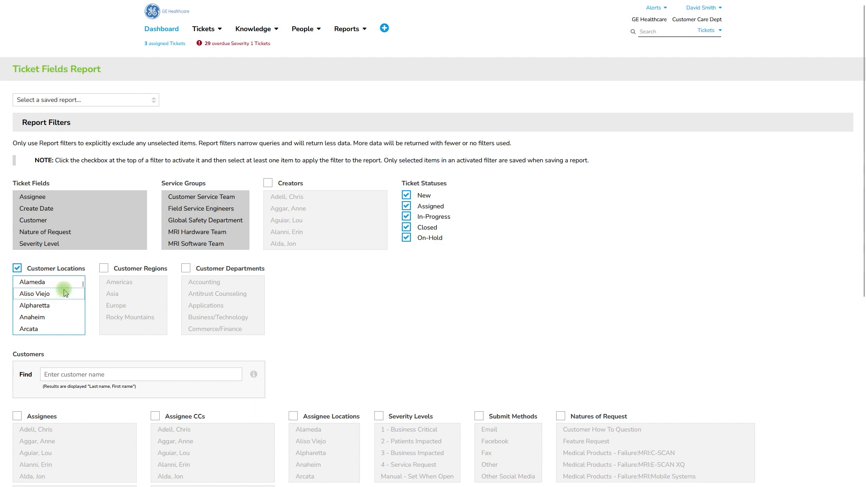
pyautogui.moveTo(863, 243); pyautogui.dragTo(863, 447)
pyautogui.click(241, 431)
pyautogui.click(63, 400)
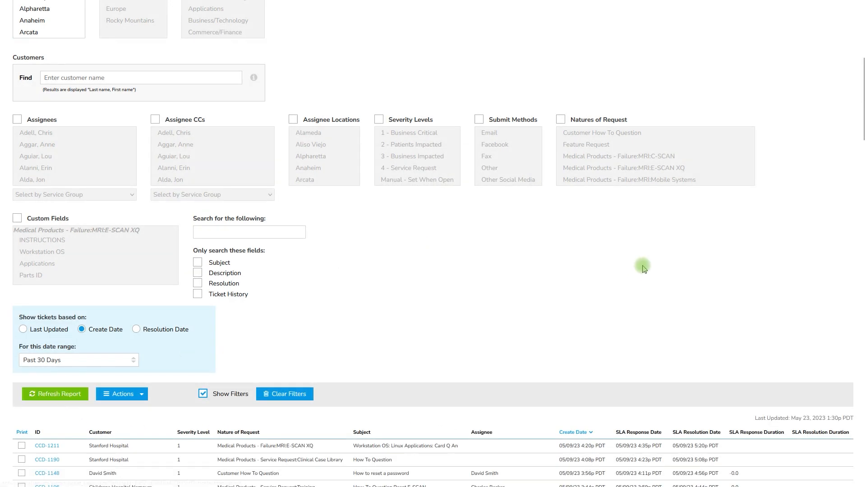
# Step: List the tickets outside SLA for severity level 2 - Patients Impacted across all selected service groups in the SLA Compliance report
pyautogui.moveTo(862, 118); pyautogui.dragTo(863, 143)
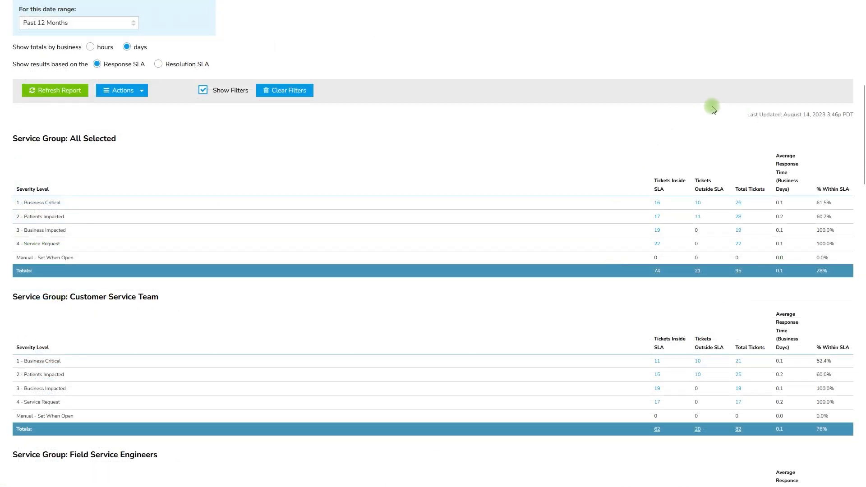
pyautogui.click(698, 217)
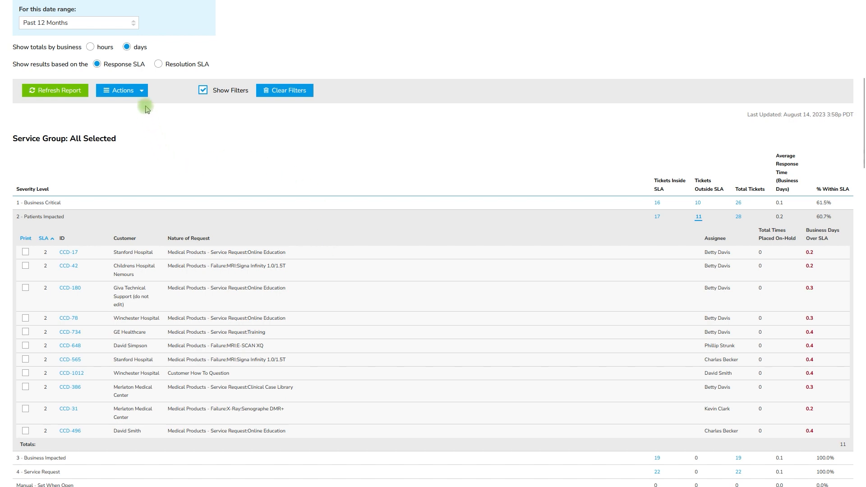
# Step: Review the settings for saving the report under a name and for saving it with a schedule, without saving either
pyautogui.click(142, 92)
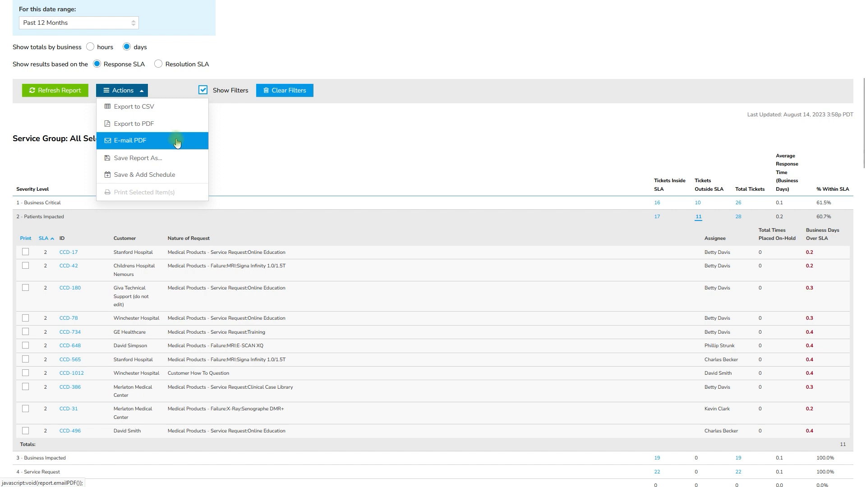
pyautogui.click(185, 159)
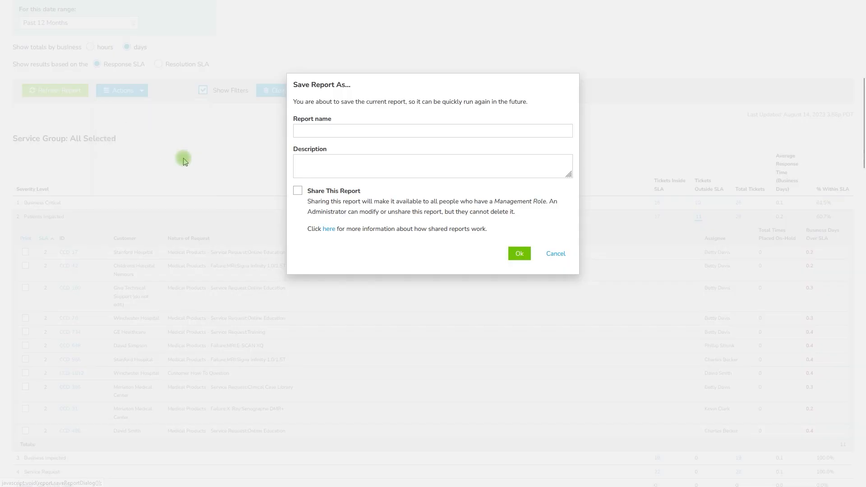
pyautogui.click(551, 254)
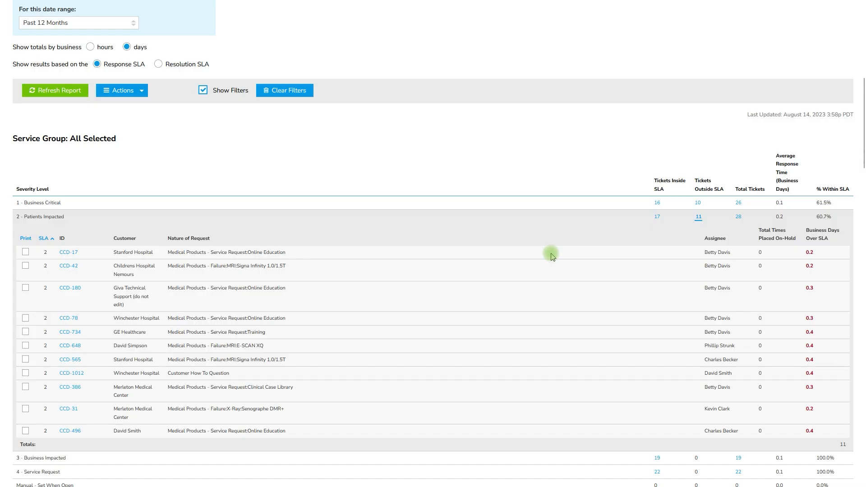
pyautogui.click(141, 91)
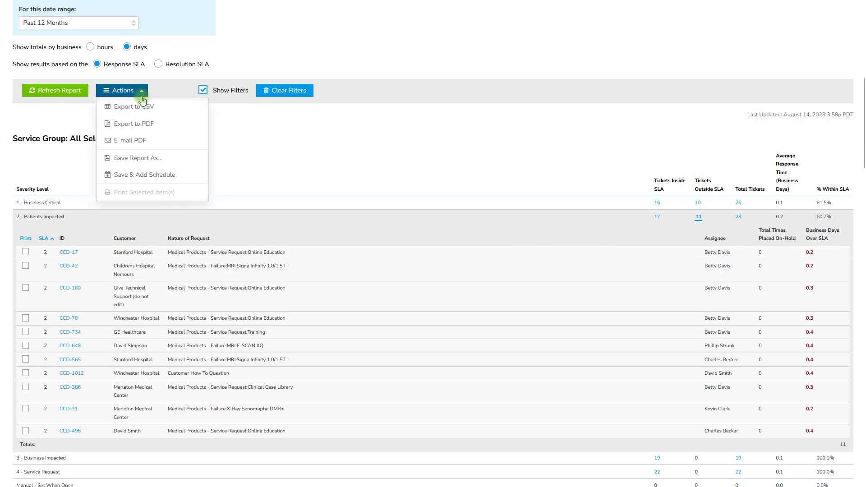
pyautogui.click(189, 177)
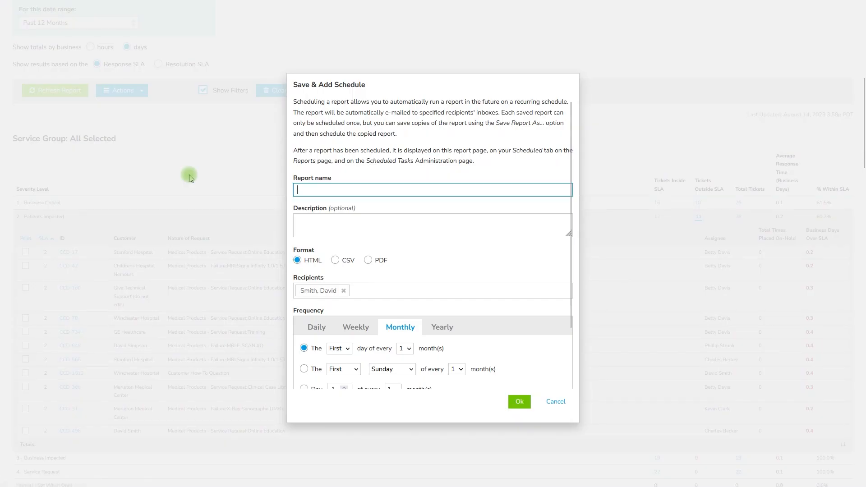
pyautogui.click(556, 401)
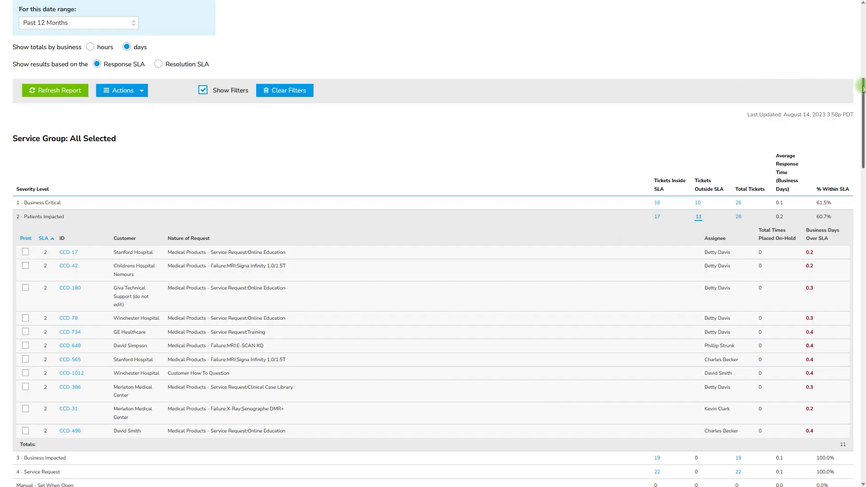
# Step: Select the saved report SLA Compliance Report Response and show its rename, share, schedule and delete options
pyautogui.moveTo(863, 91); pyautogui.dragTo(863, 8)
pyautogui.click(154, 111)
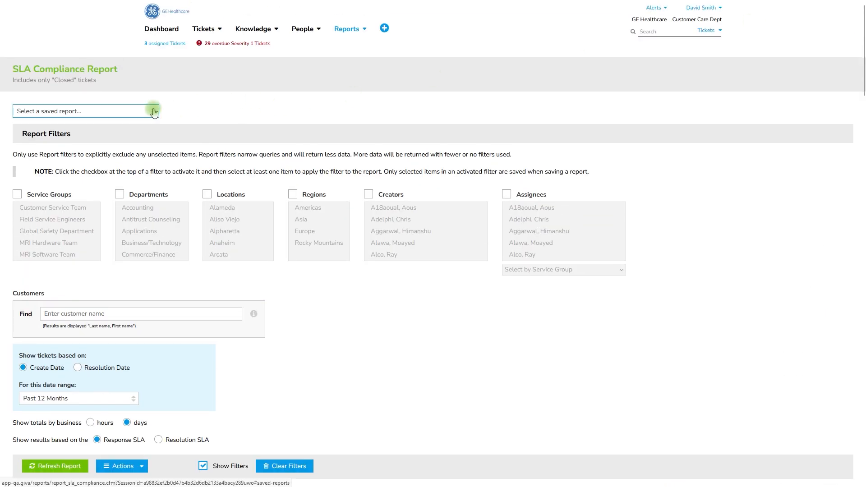
pyautogui.click(145, 154)
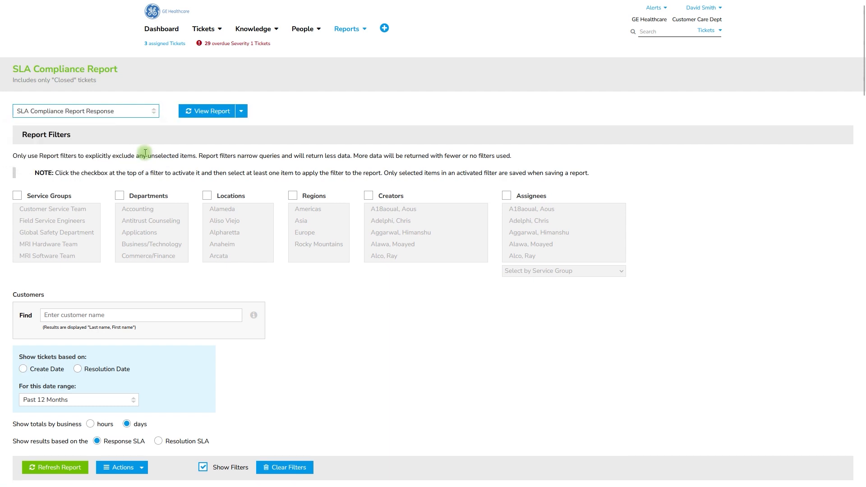
pyautogui.click(227, 116)
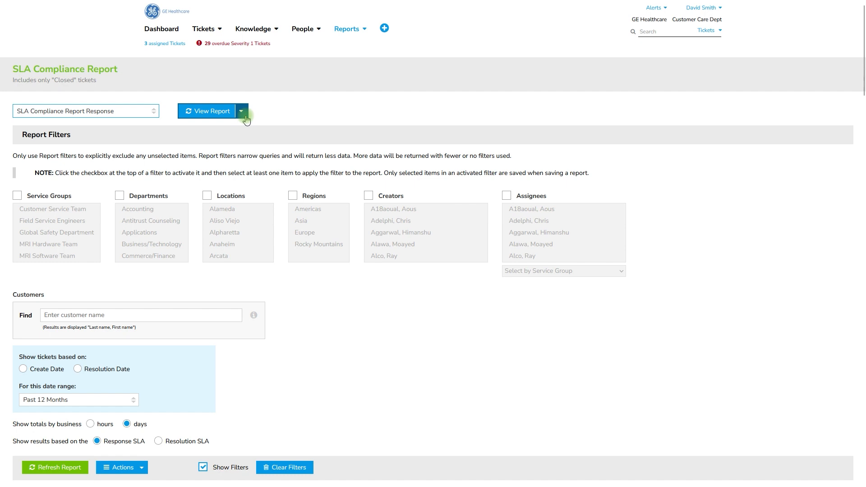
pyautogui.click(245, 117)
pyautogui.click(274, 130)
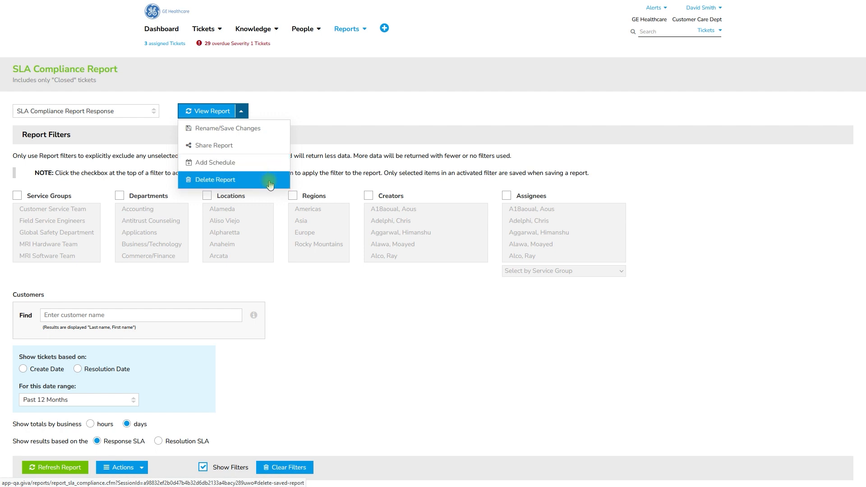
# Step: Review the Save Report As settings for making a copy of the saved report, without saving a copy
pyautogui.moveTo(859, 79); pyautogui.dragTo(863, 127)
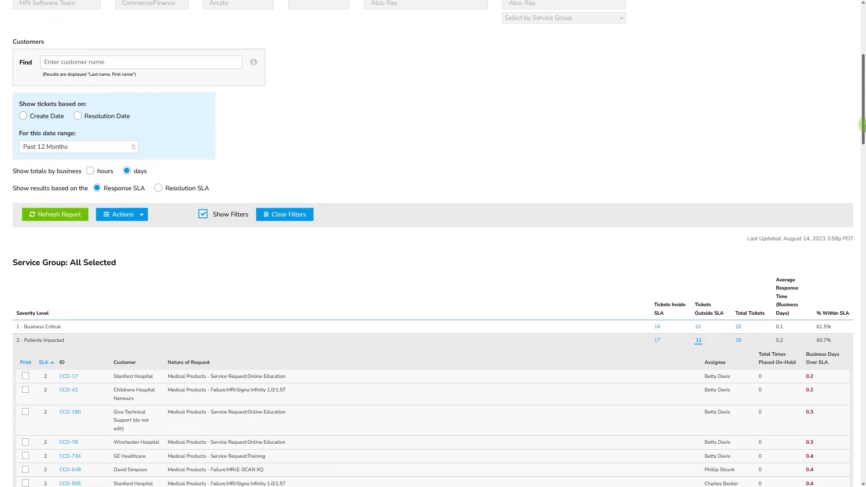
pyautogui.click(140, 217)
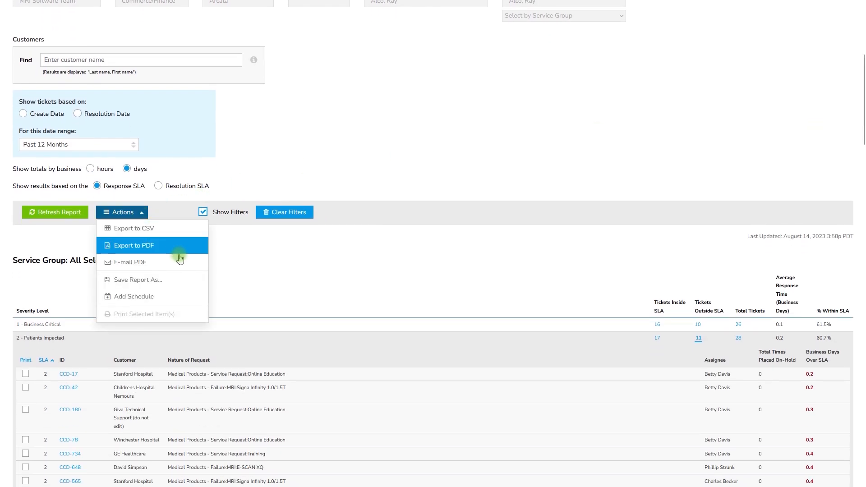
pyautogui.click(189, 283)
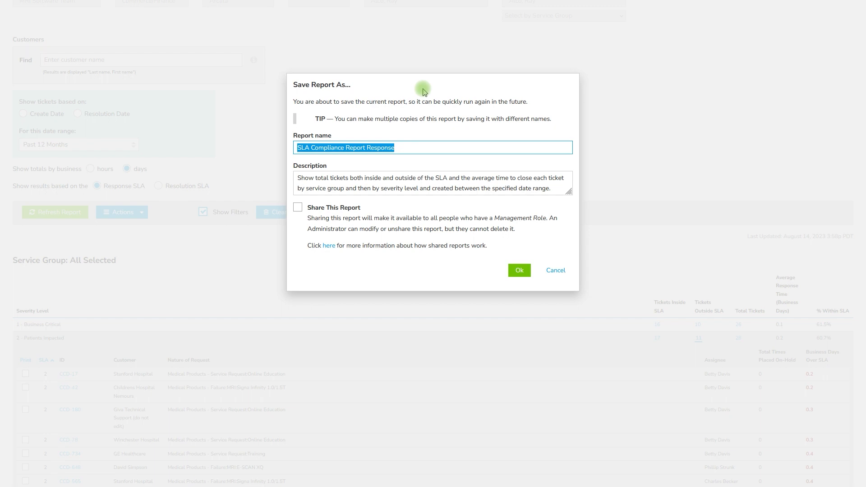
pyautogui.click(555, 270)
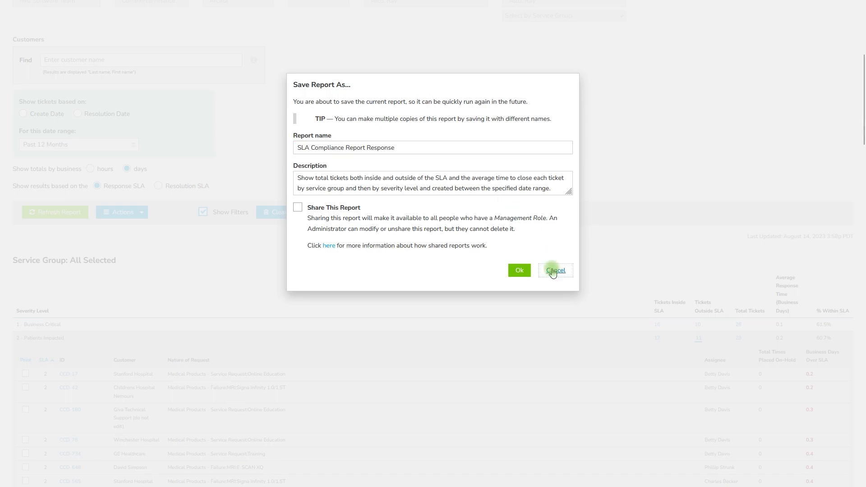
# Step: Add a weekly schedule to the saved SLA compliance report, running on Friday and starting at 06:00
pyautogui.click(141, 212)
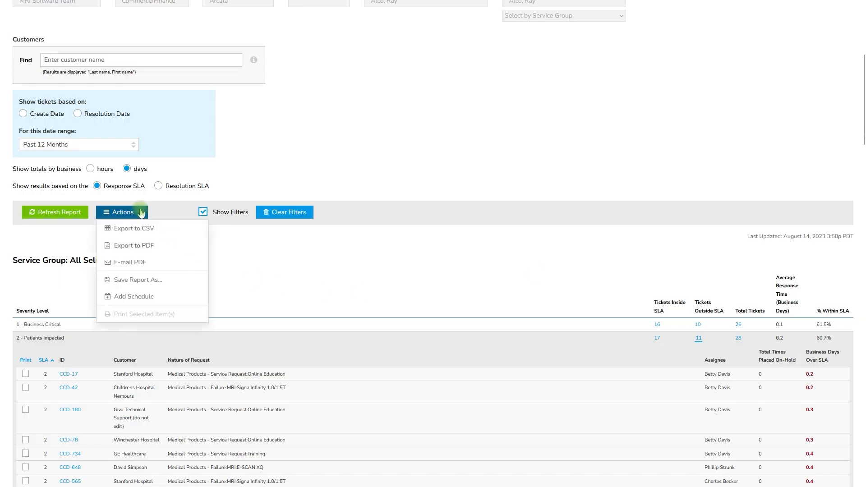
pyautogui.click(185, 299)
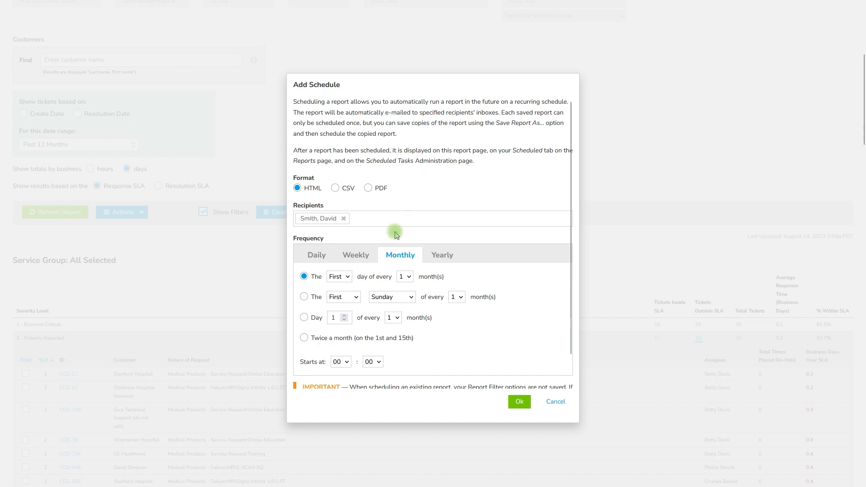
pyautogui.scroll(-1, 395, 234)
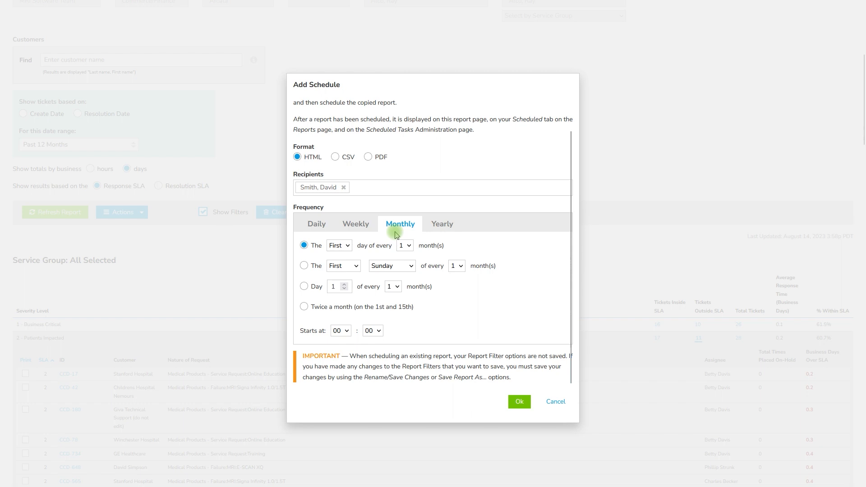
pyautogui.click(367, 225)
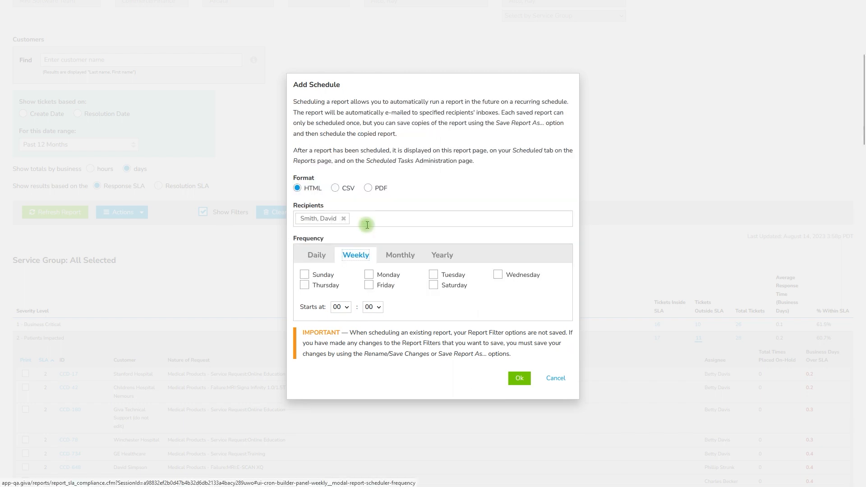
pyautogui.click(389, 288)
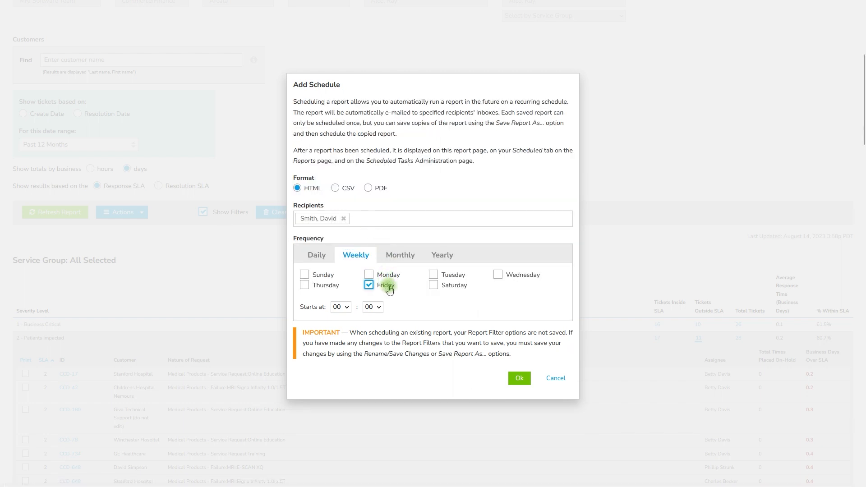
pyautogui.click(347, 308)
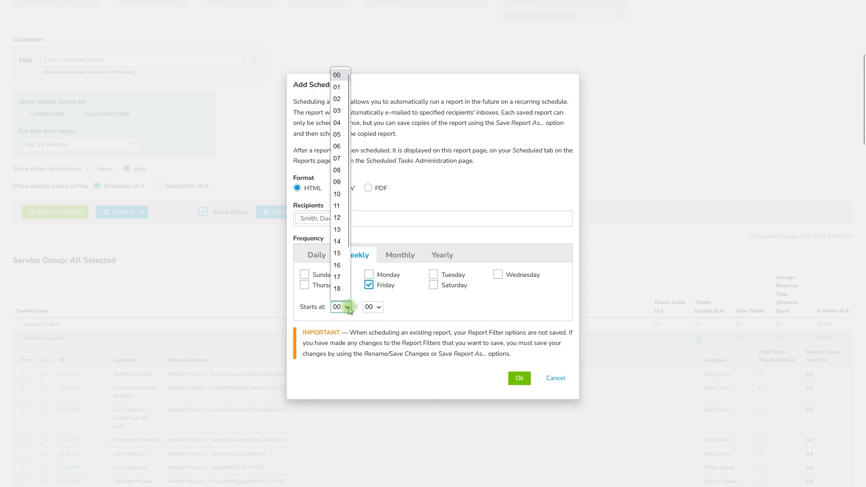
pyautogui.click(339, 146)
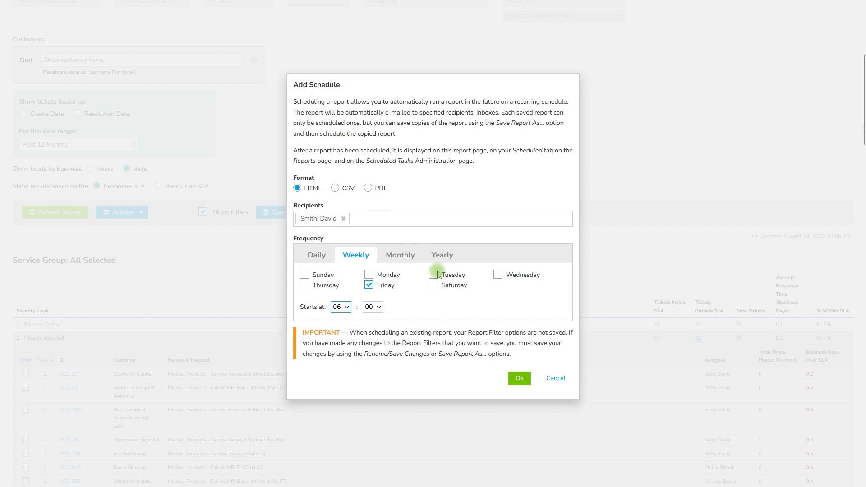
pyautogui.click(519, 378)
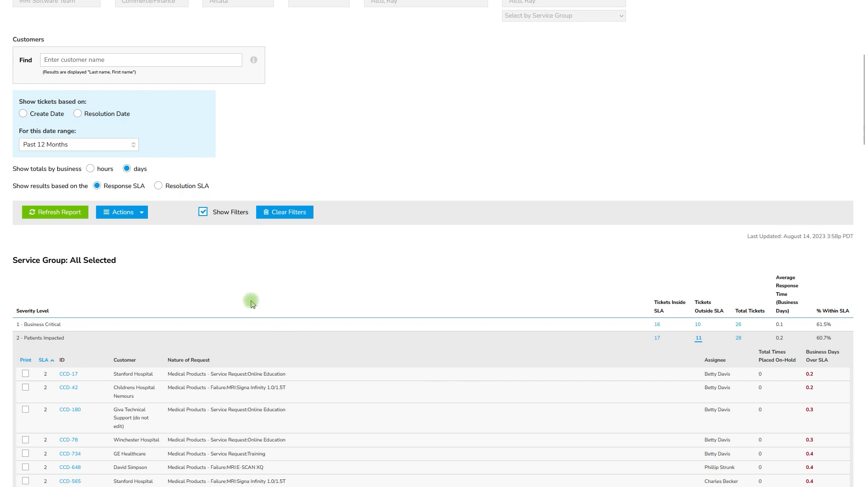
# Step: Check the options for editing and removing the schedule of the saved SLA compliance report
pyautogui.click(143, 212)
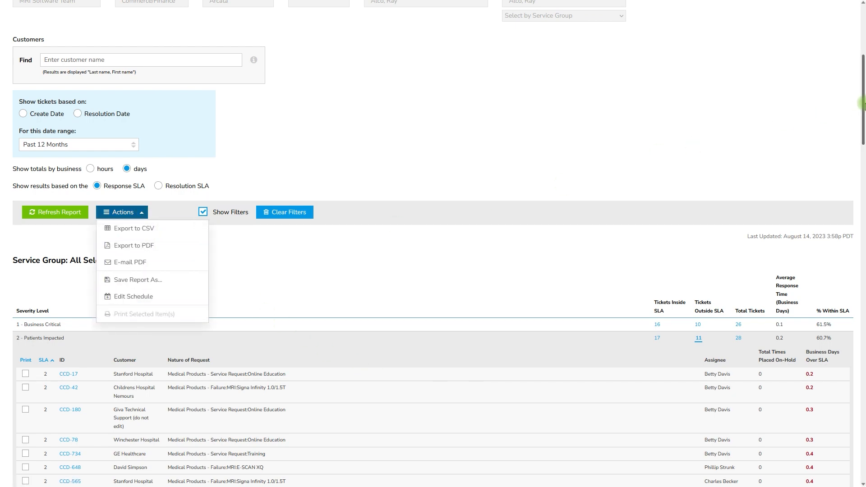
pyautogui.scroll(5, 426, 139)
pyautogui.click(241, 111)
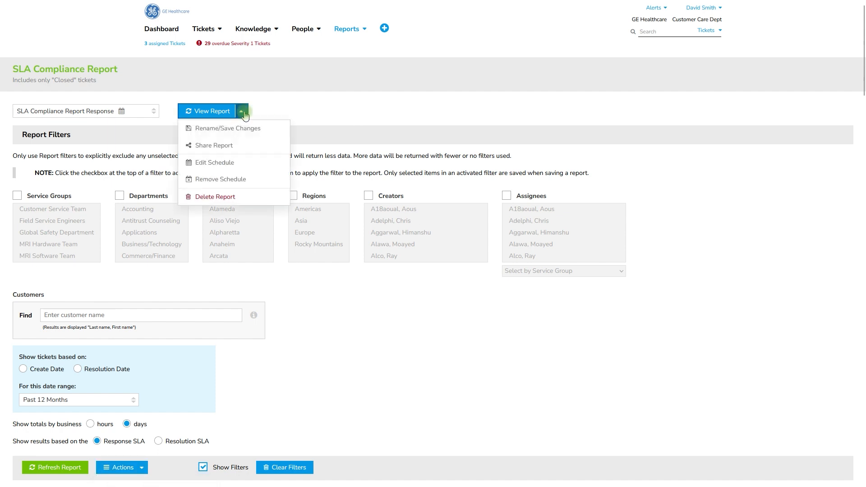
pyautogui.click(273, 183)
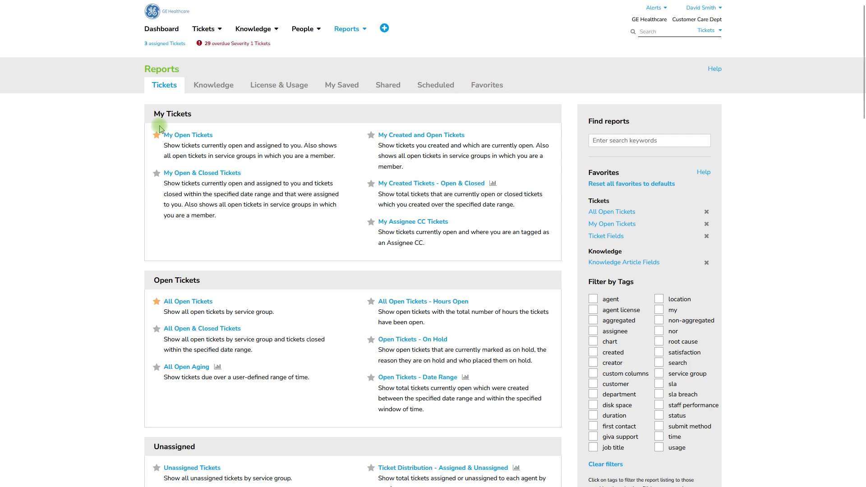
# Step: Show the favorite reports on the Reports page and the ticket report shortcuts in the main navigation
pyautogui.click(477, 86)
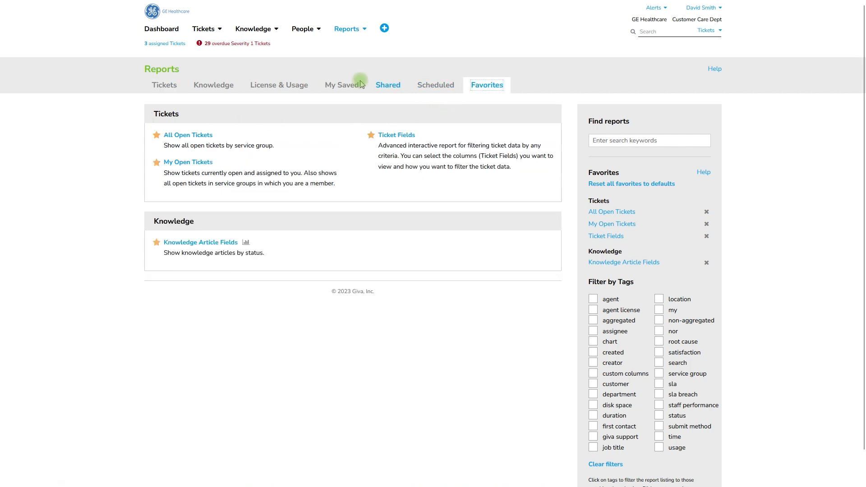
pyautogui.click(220, 28)
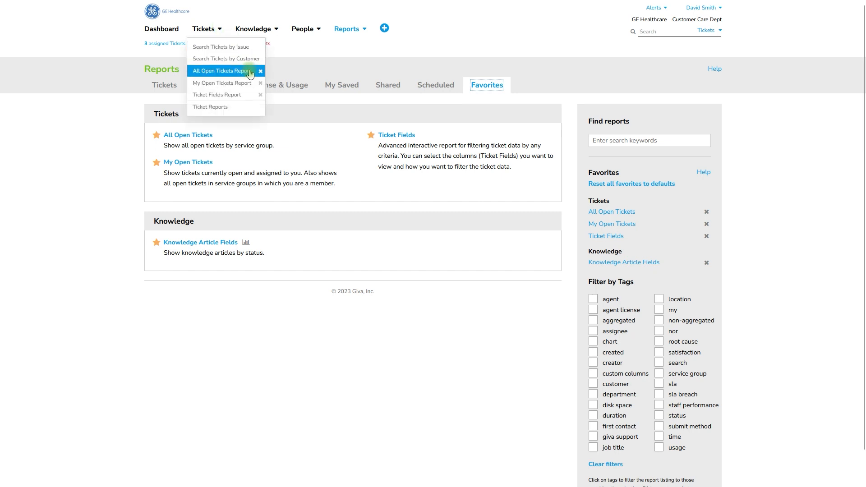